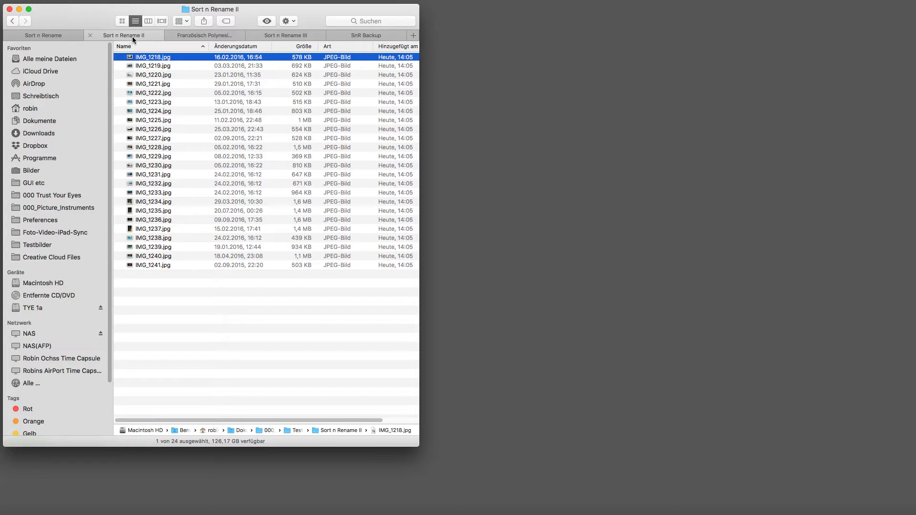
- Browse the files in the Französisch Polynesien and Sort n Rename III folder tabs
{"action": "left_click", "coordinate": [192, 35]}
{"action": "scroll", "coordinate": [193, 91], "scroll_direction": "down", "scroll_amount": 10}
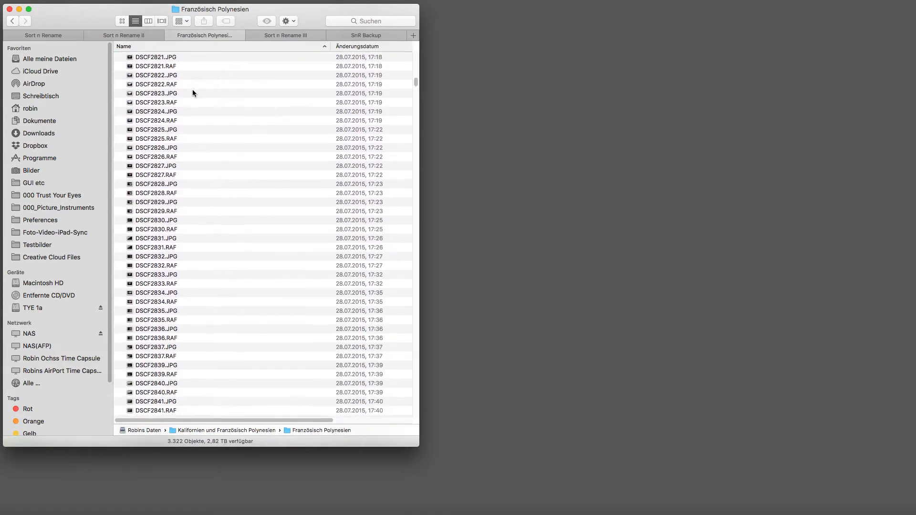
{"action": "scroll", "coordinate": [192, 90], "scroll_direction": "down", "scroll_amount": 10}
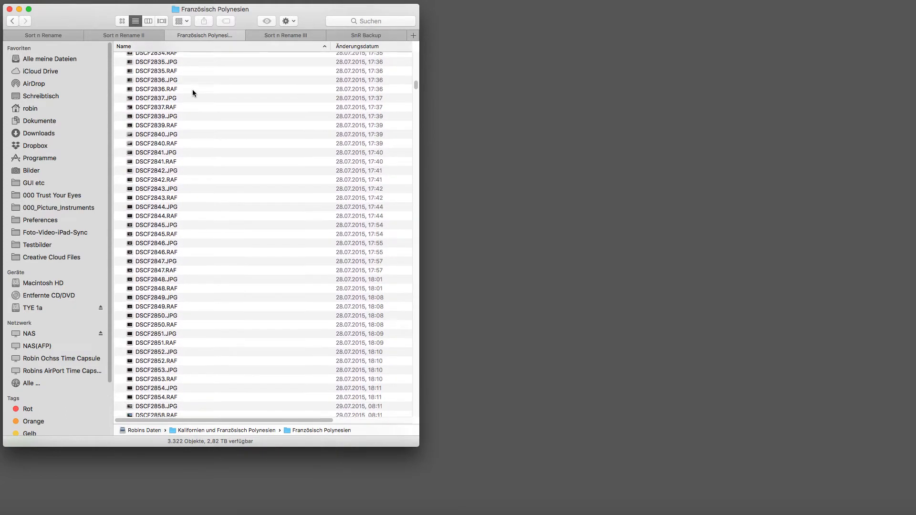
{"action": "scroll", "coordinate": [193, 90], "scroll_direction": "down", "scroll_amount": 8}
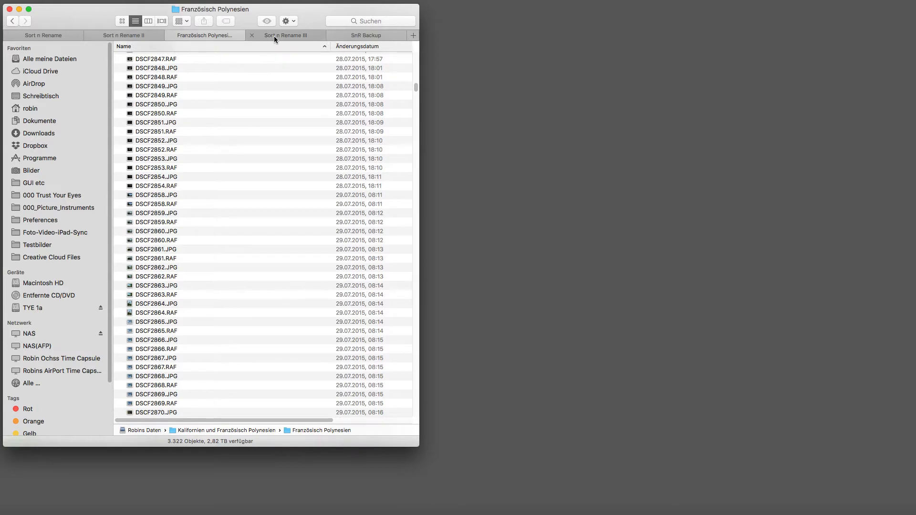
{"action": "left_click", "coordinate": [273, 36]}
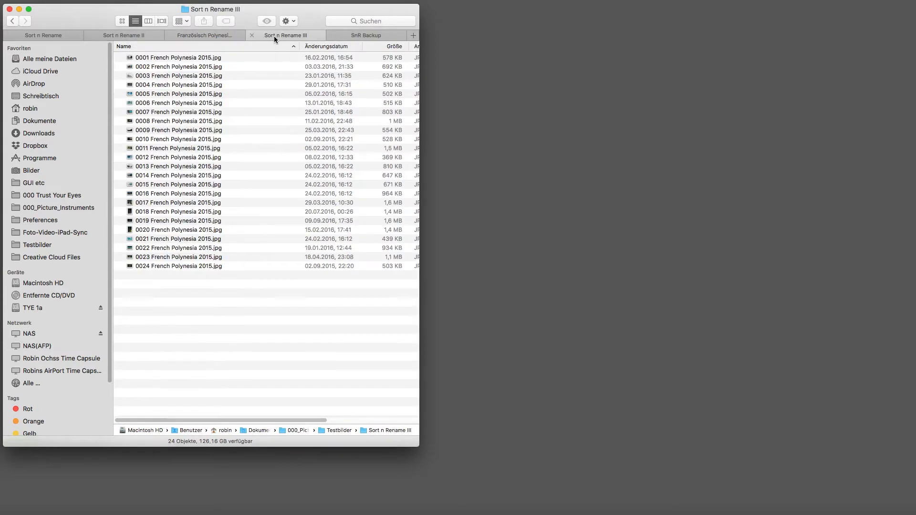
{"action": "left_click", "coordinate": [239, 59]}
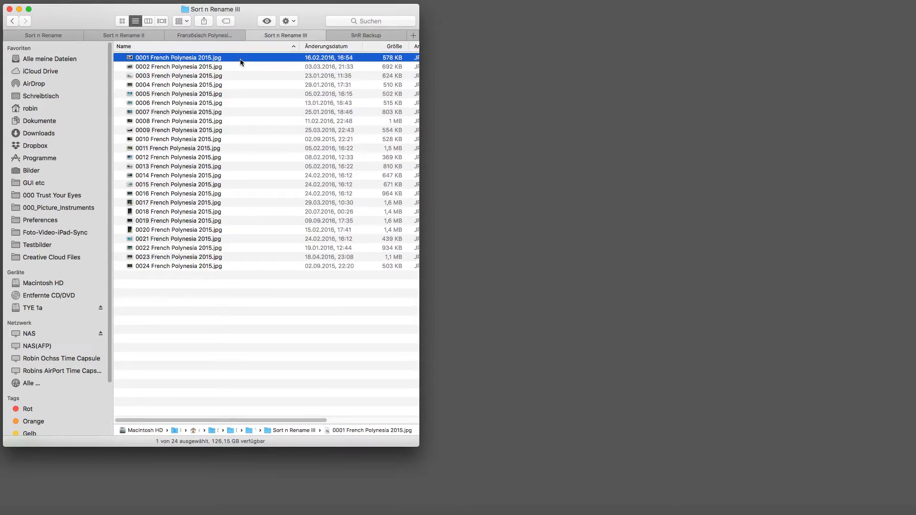
- Search this Mac for files matching name: french polynesia
{"action": "key", "text": "super+Tab"}
{"action": "key", "text": "super+Tab"}
{"action": "key", "text": "super+Tab"}
{"action": "key", "text": "super+Tab"}
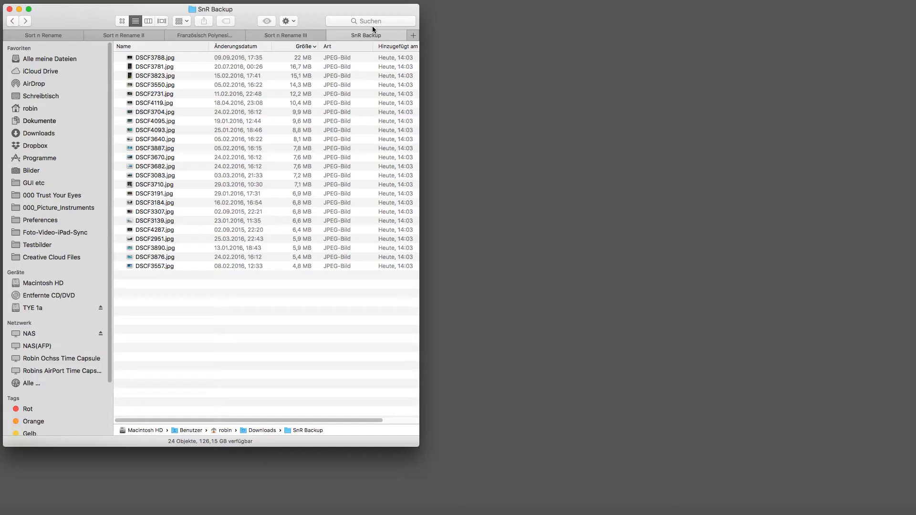
{"action": "left_click", "coordinate": [375, 20]}
{"action": "type", "text": "na"}
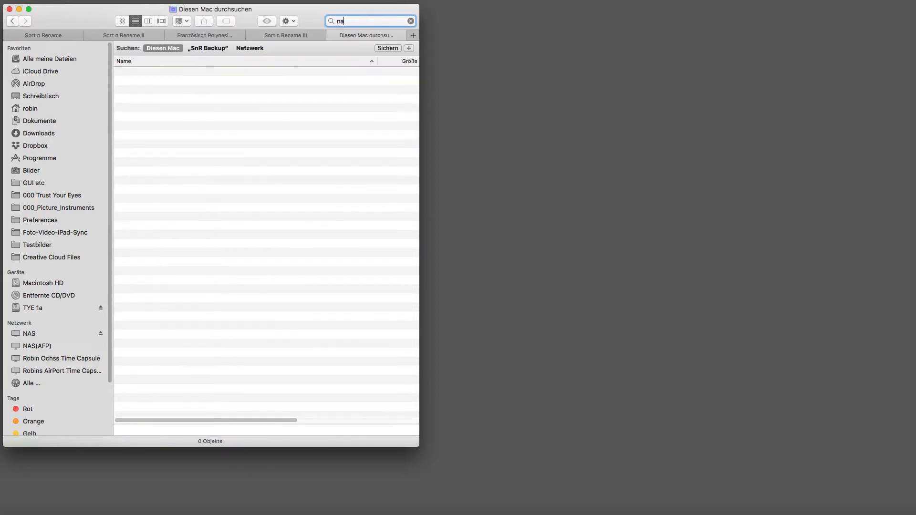
{"action": "type", "text": "me: french polynes"}
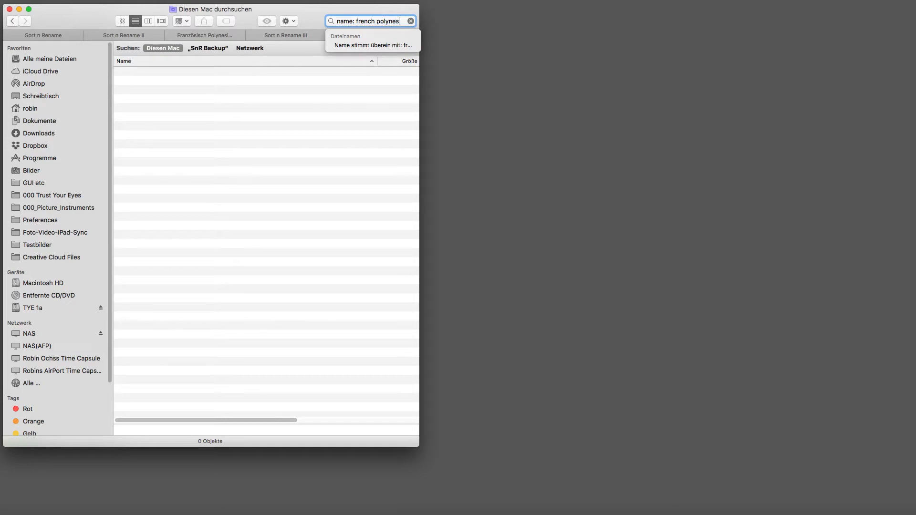
{"action": "type", "text": "ia"}
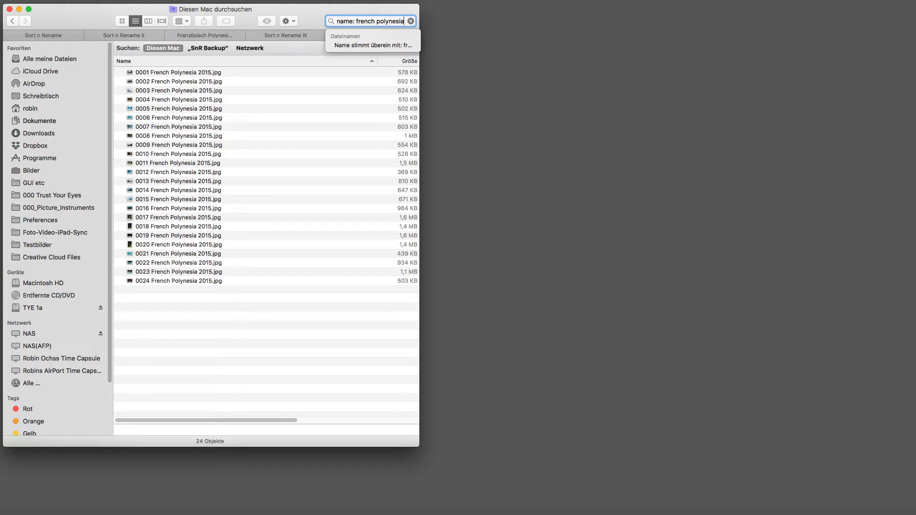
- Switch to Sort 'n' Rename next to the Sort n Rename folder tab
{"action": "key", "text": "super+Tab"}
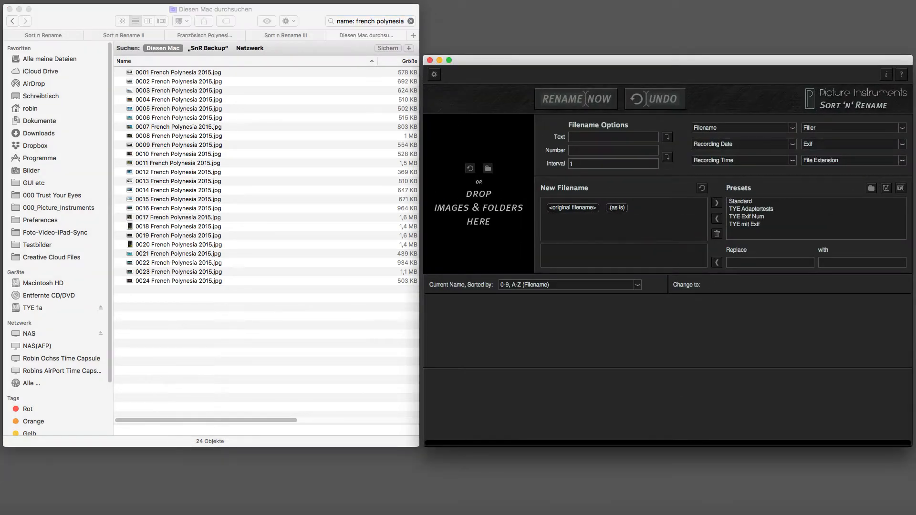
{"action": "left_click", "coordinate": [49, 35]}
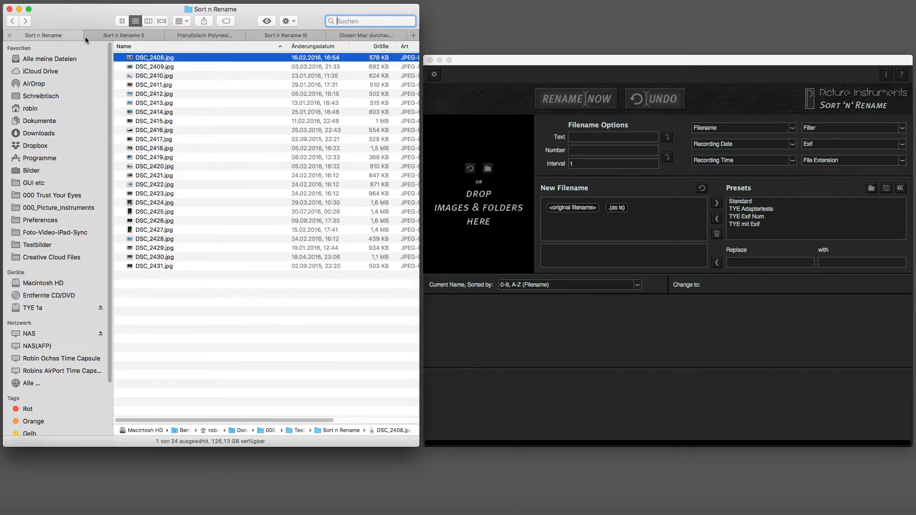
{"action": "left_click", "coordinate": [499, 65]}
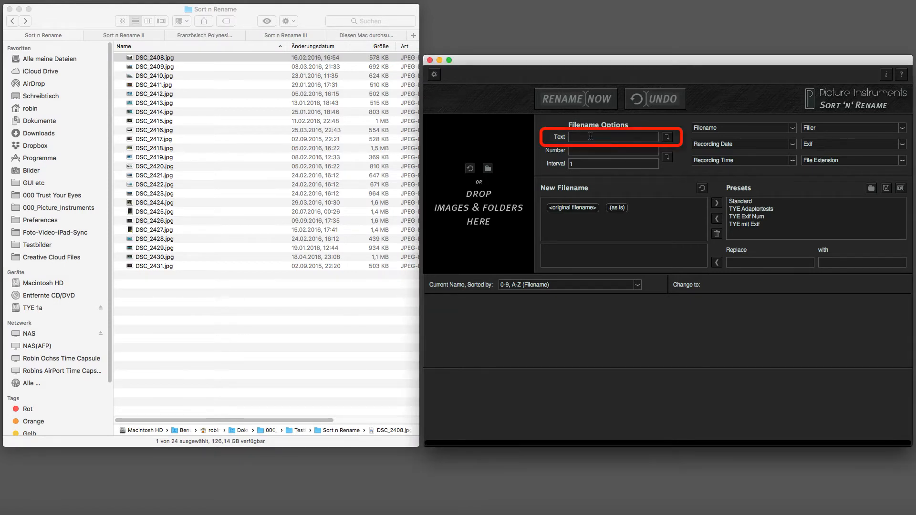
{"action": "left_click", "coordinate": [591, 151]}
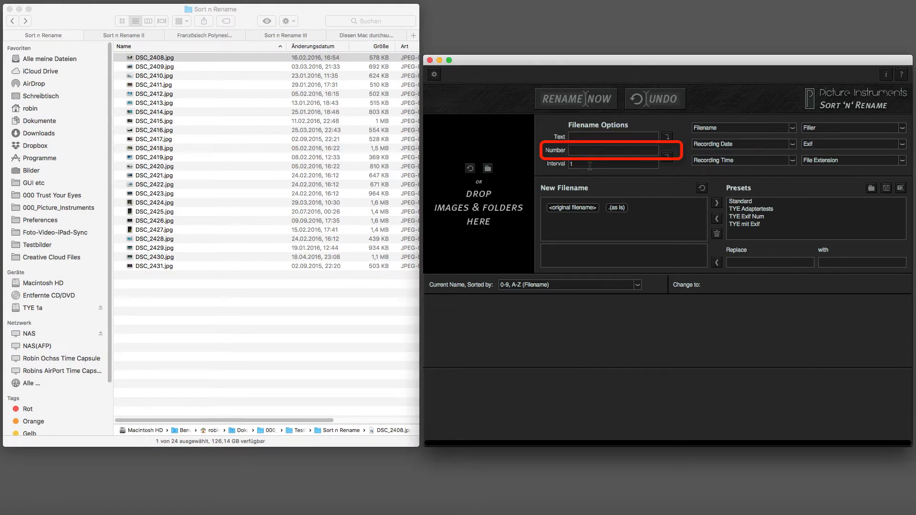
- Examine the Filename, Recording Date, Exif and File Extension token menus in Filename Options
{"action": "left_click", "coordinate": [741, 129]}
{"action": "left_click", "coordinate": [741, 129]}
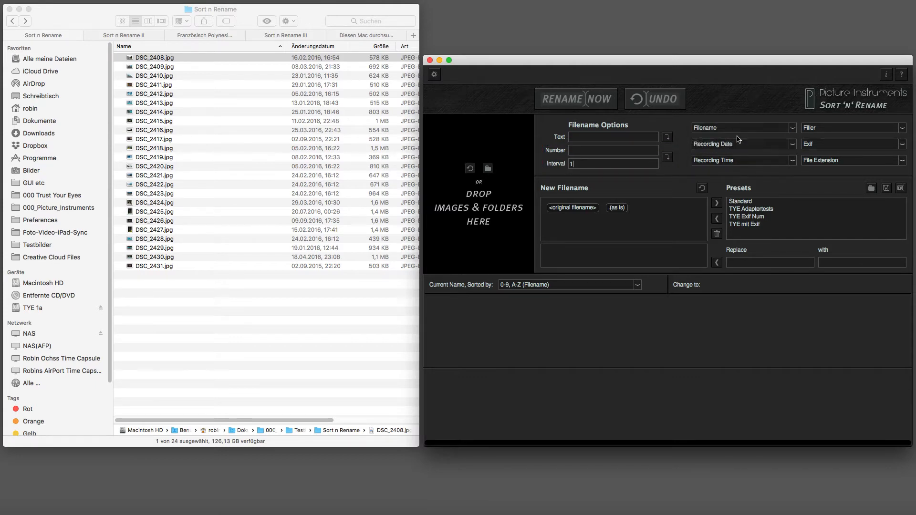
{"action": "left_click", "coordinate": [737, 144]}
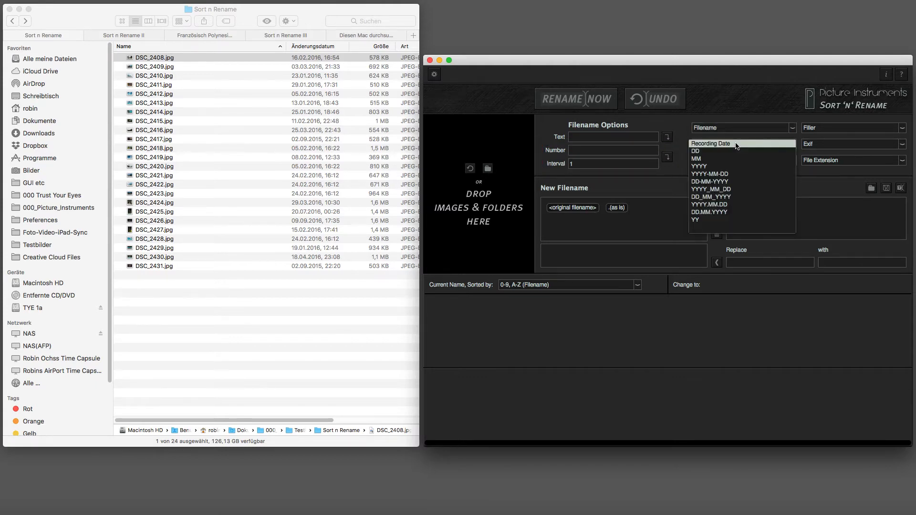
{"action": "left_click", "coordinate": [737, 144]}
{"action": "left_click", "coordinate": [829, 144]}
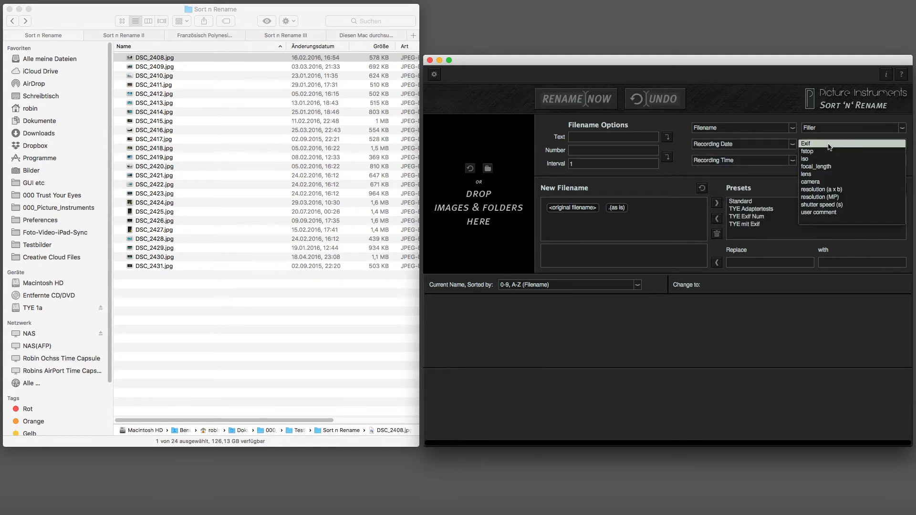
{"action": "left_click", "coordinate": [829, 144]}
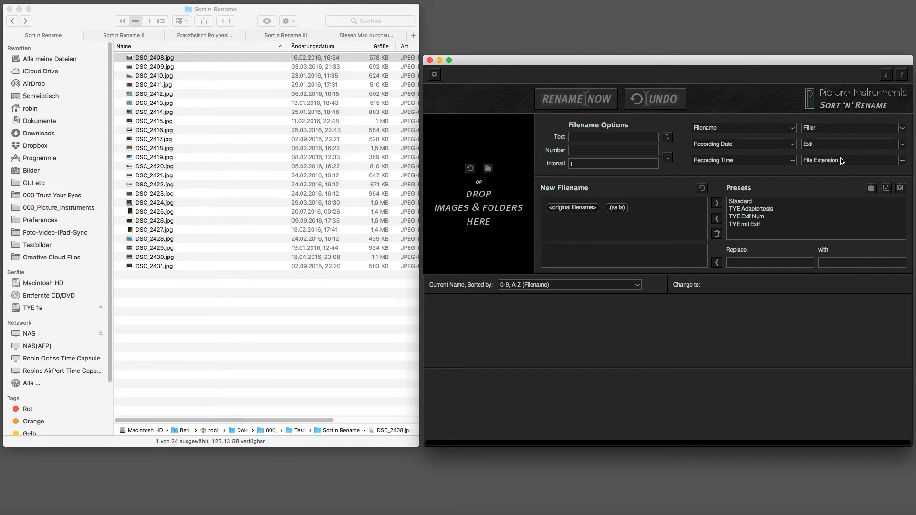
{"action": "left_click", "coordinate": [843, 161]}
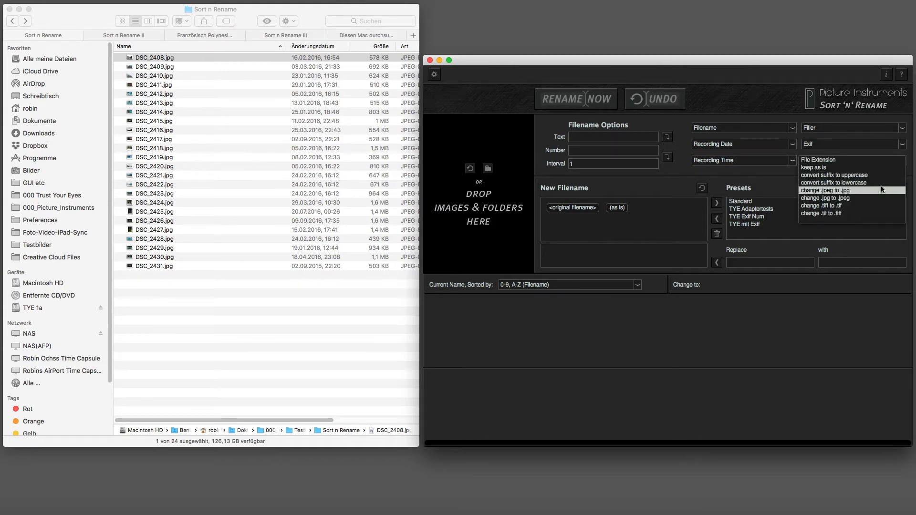
{"action": "left_click", "coordinate": [888, 164]}
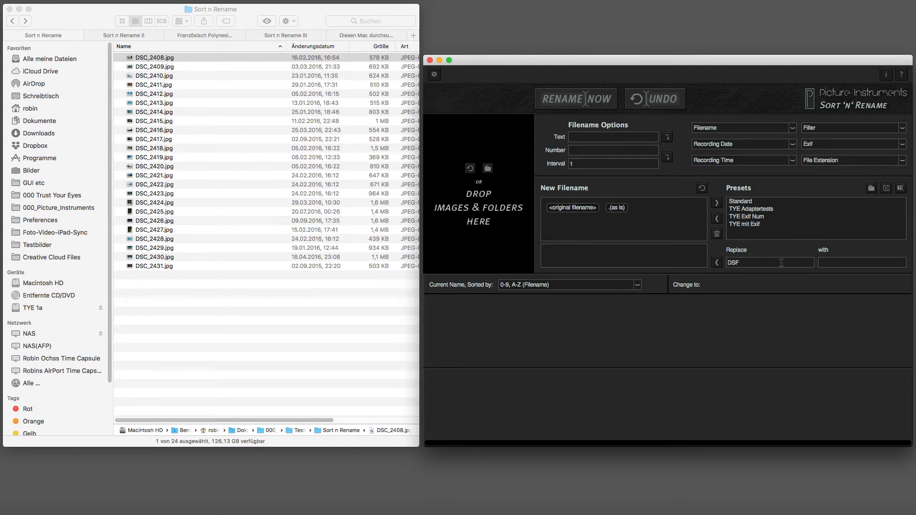
- Add a replace rule that changes DSF to ASF in the new filename
{"action": "key", "text": "Tab"}
{"action": "type", "text": "ASF"}
{"action": "left_click", "coordinate": [716, 263]}
- Save the current renaming settings as a preset named Test Preset
{"action": "left_click", "coordinate": [716, 204]}
{"action": "type", "text": "Tes"}
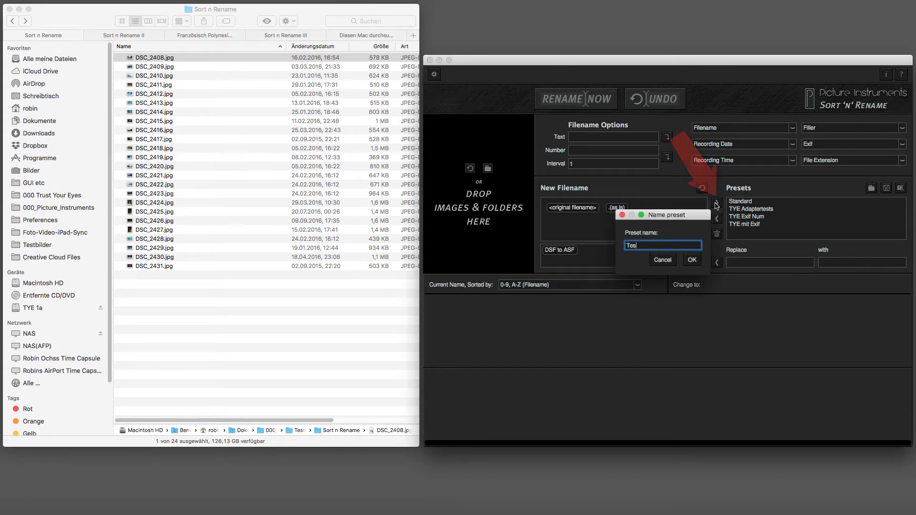
{"action": "type", "text": "t Preset"}
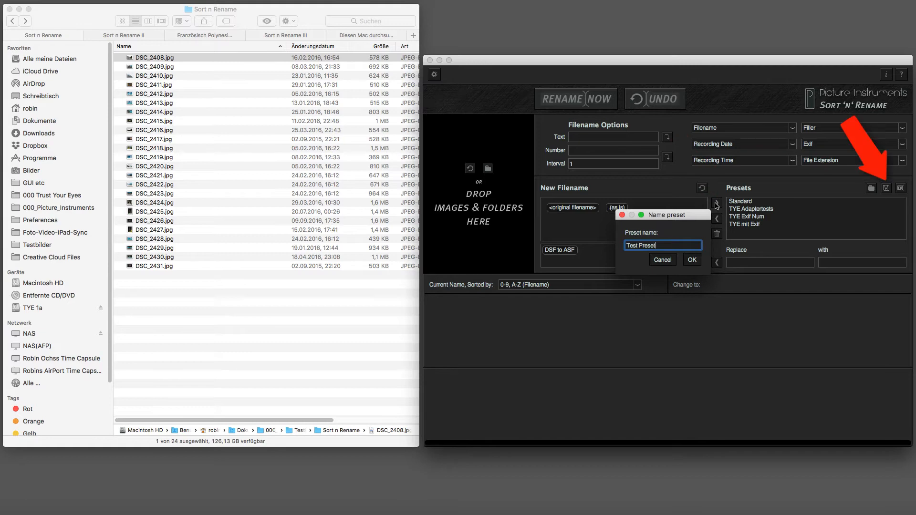
{"action": "key", "text": "Return"}
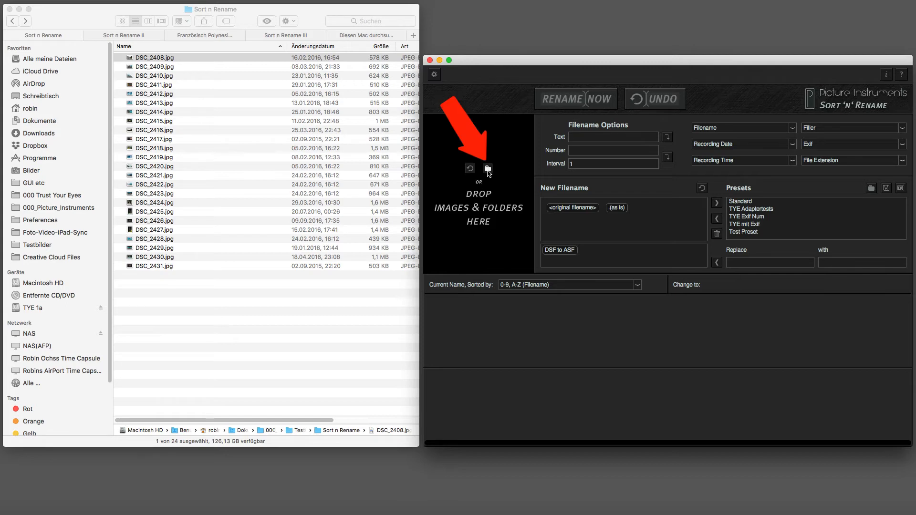
- Load all 24 photos from the Sort n Rename folder into the renaming list
{"action": "left_click", "coordinate": [160, 266]}
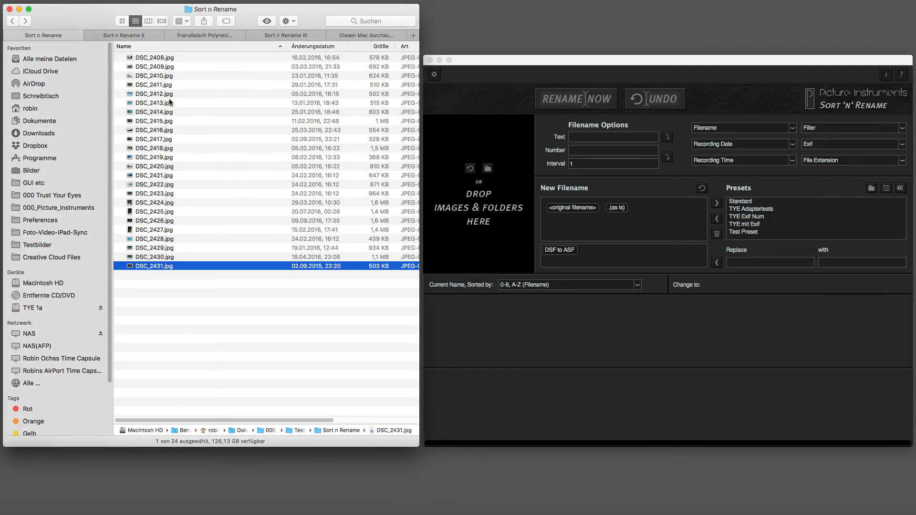
{"action": "left_click", "coordinate": [164, 58], "text": "shift"}
{"action": "left_click_drag", "start_coordinate": [157, 60], "coordinate": [469, 144]}
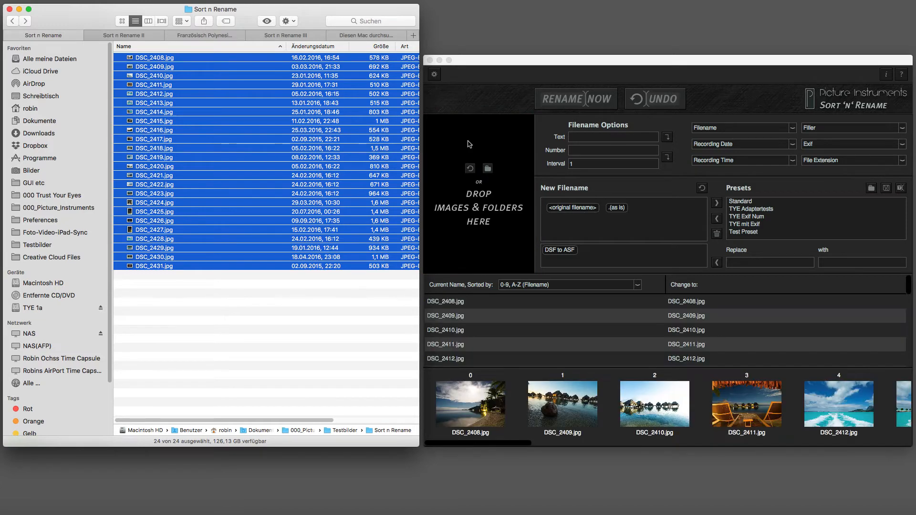
{"action": "left_click", "coordinate": [470, 167]}
{"action": "left_click_drag", "start_coordinate": [152, 62], "coordinate": [358, 501]}
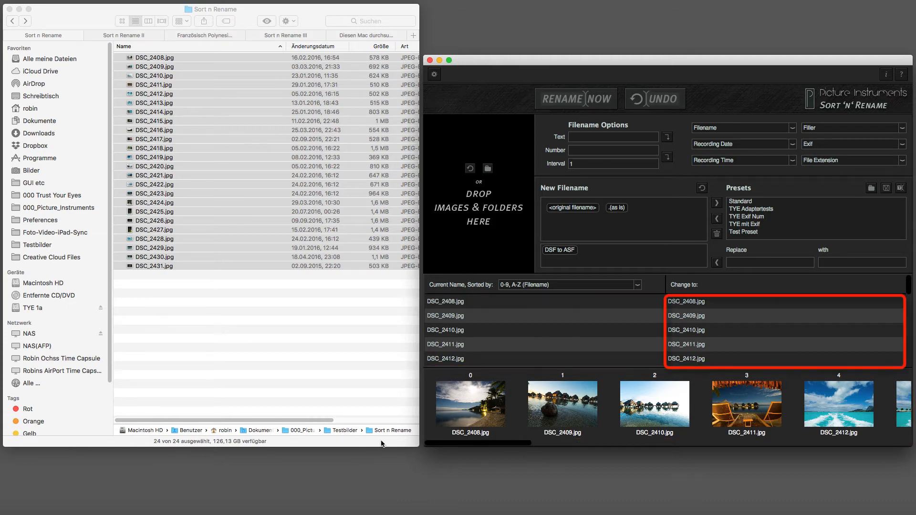
- Reorder two photos by dragging their thumbnails to new positions in the image strip
{"action": "left_click", "coordinate": [637, 285]}
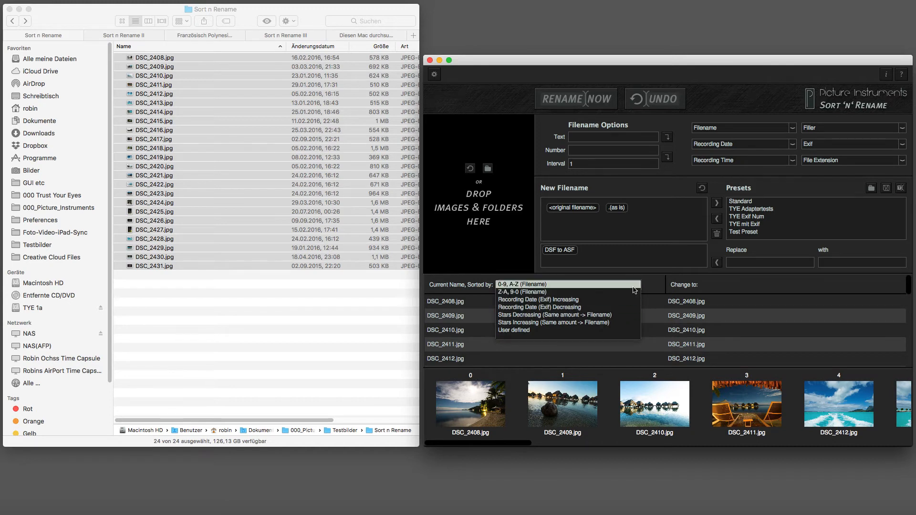
{"action": "left_click", "coordinate": [635, 288]}
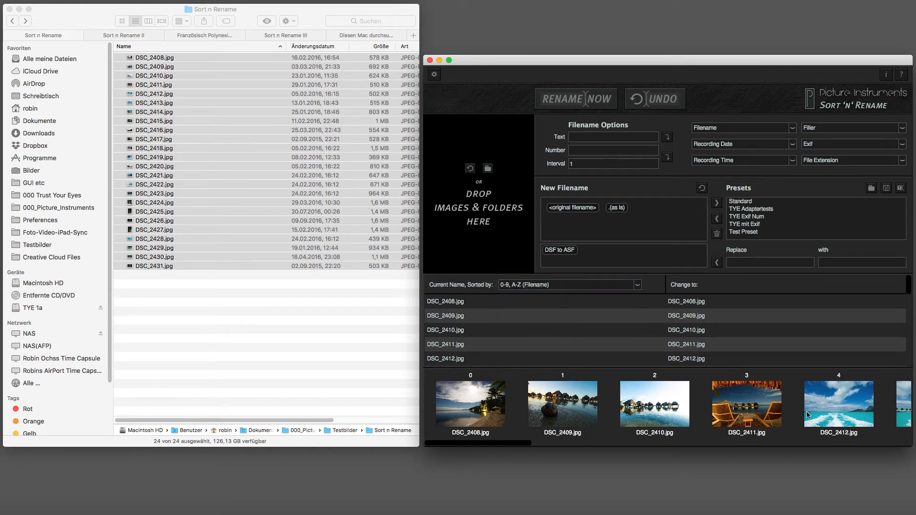
{"action": "scroll", "coordinate": [833, 414], "scroll_direction": "right", "scroll_amount": 5}
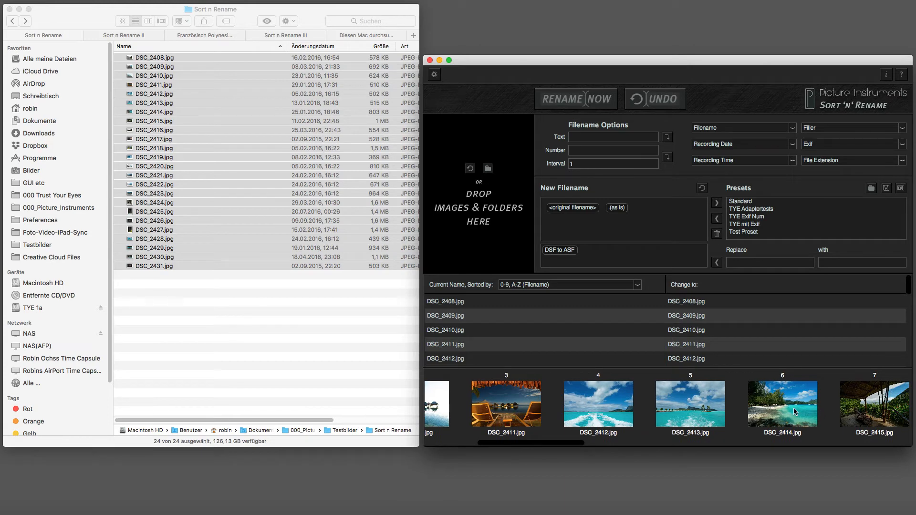
{"action": "left_click_drag", "start_coordinate": [796, 412], "coordinate": [761, 411]}
{"action": "scroll", "coordinate": [761, 411], "scroll_direction": "right", "scroll_amount": 6}
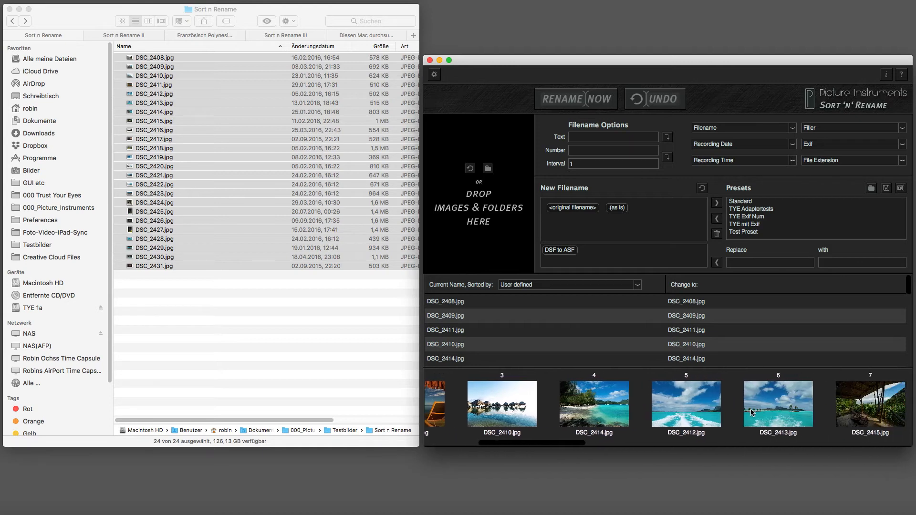
{"action": "left_click_drag", "start_coordinate": [442, 413], "coordinate": [845, 413]}
{"action": "scroll", "coordinate": [844, 413], "scroll_direction": "left", "scroll_amount": 6}
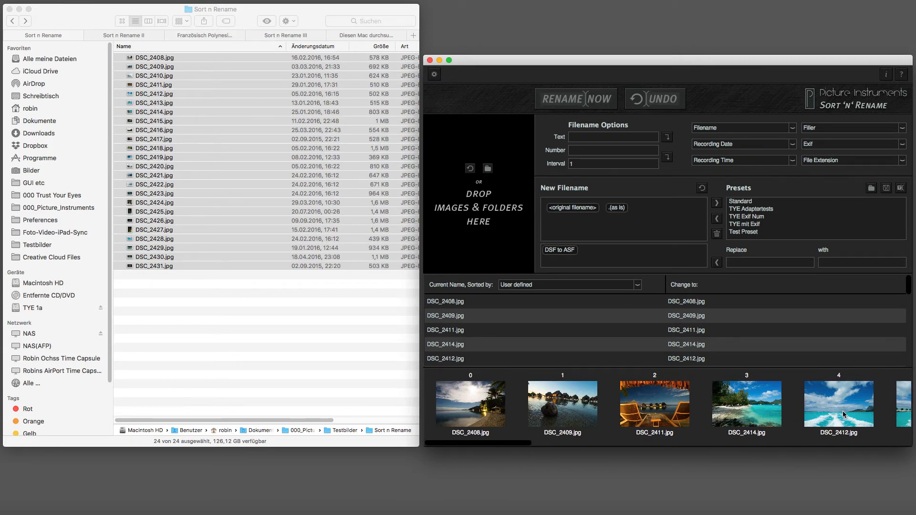
- Sort the images by Recording Date (Exif) Increasing
{"action": "left_click", "coordinate": [637, 286]}
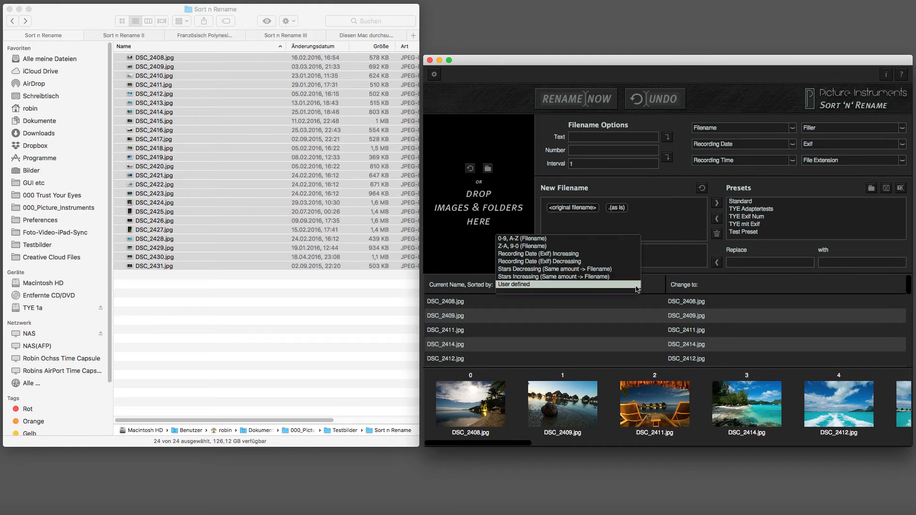
{"action": "left_click", "coordinate": [606, 256]}
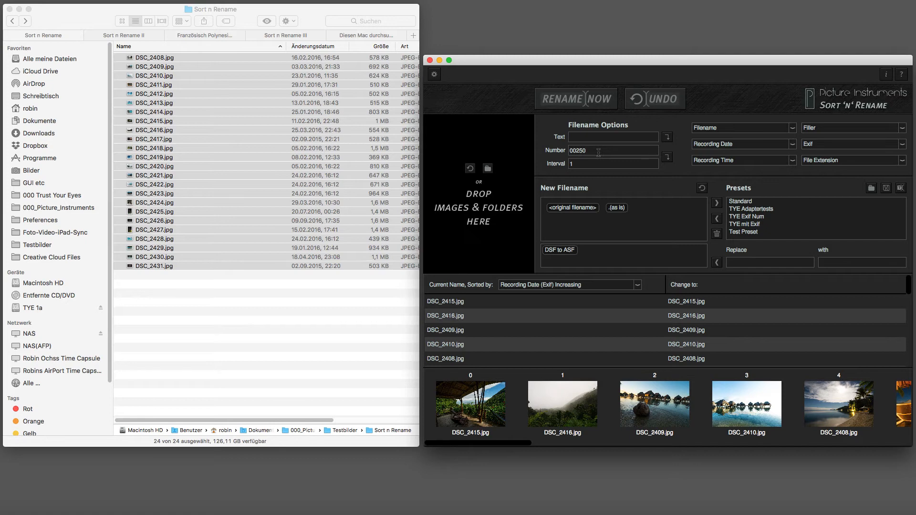
- Add a counter token starting at 00250 and remove the original filename token from the new filename
{"action": "left_click", "coordinate": [595, 163]}
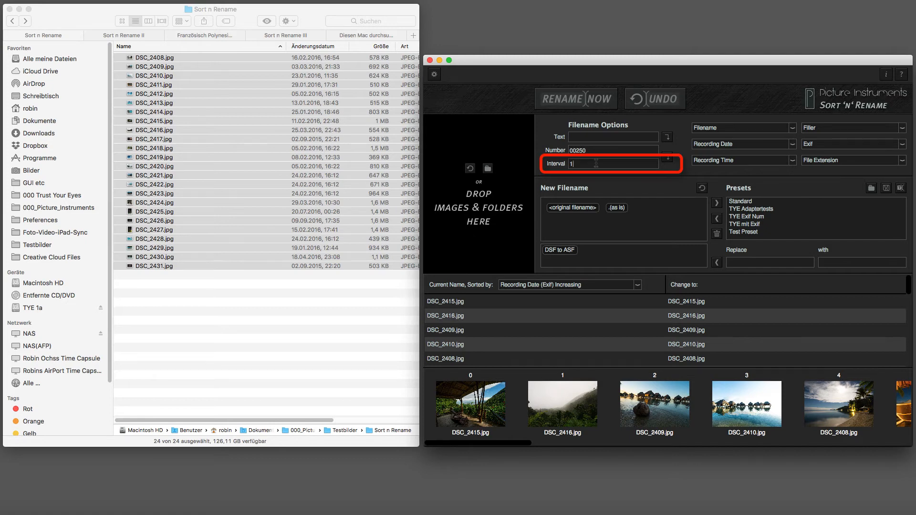
{"action": "left_click", "coordinate": [668, 157]}
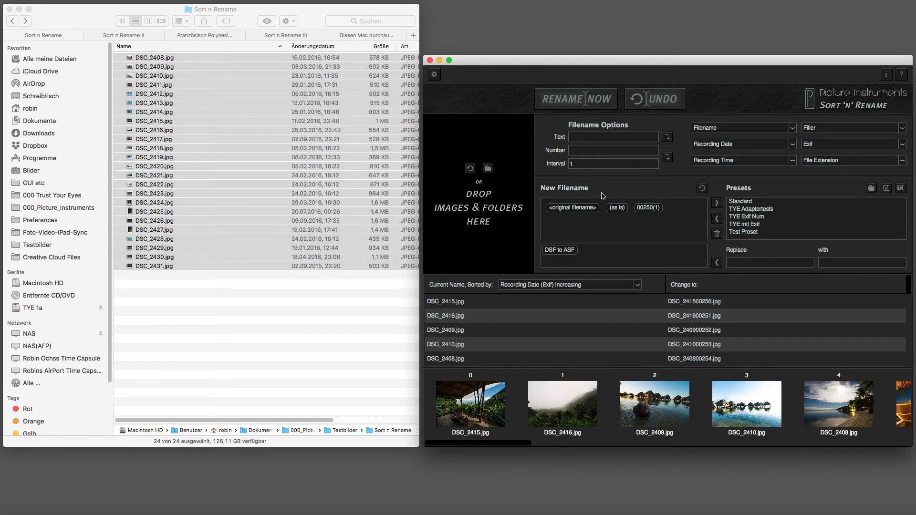
{"action": "left_click", "coordinate": [584, 208]}
{"action": "key", "text": "BackSpace"}
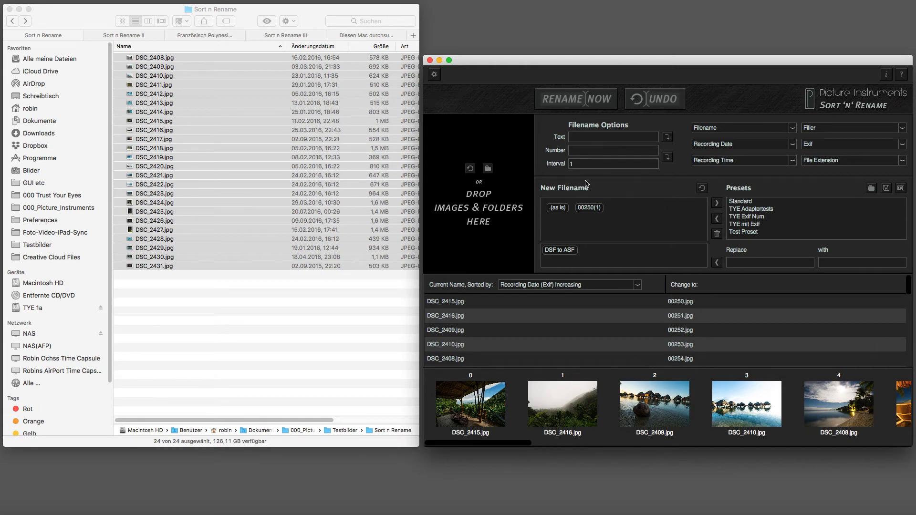
- Add the custom text "french polynesia" as a token to the new filename
{"action": "left_click", "coordinate": [586, 138]}
{"action": "type", "text": "french"}
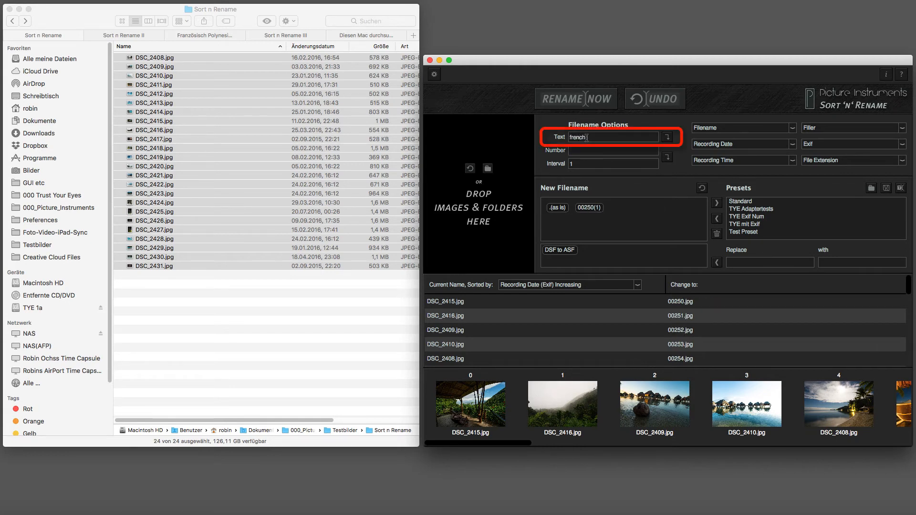
{"action": "type", "text": " polynesia"}
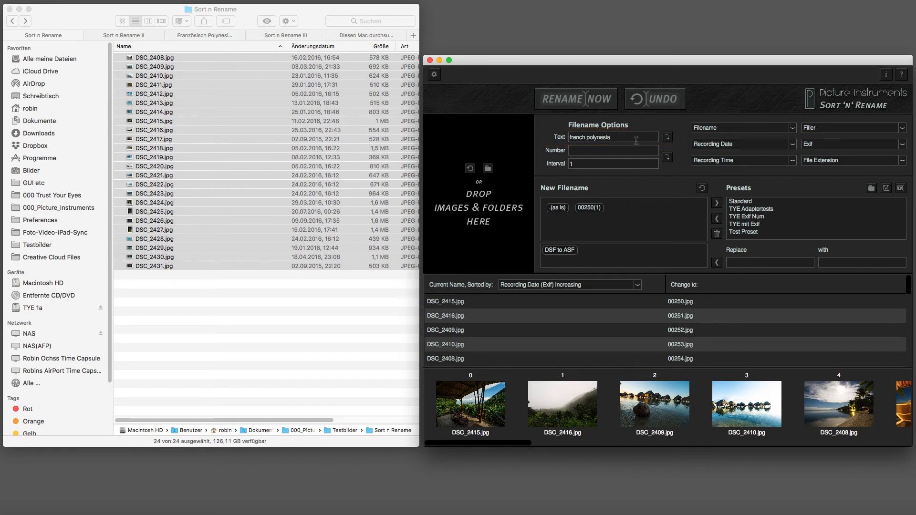
{"action": "left_click", "coordinate": [667, 137]}
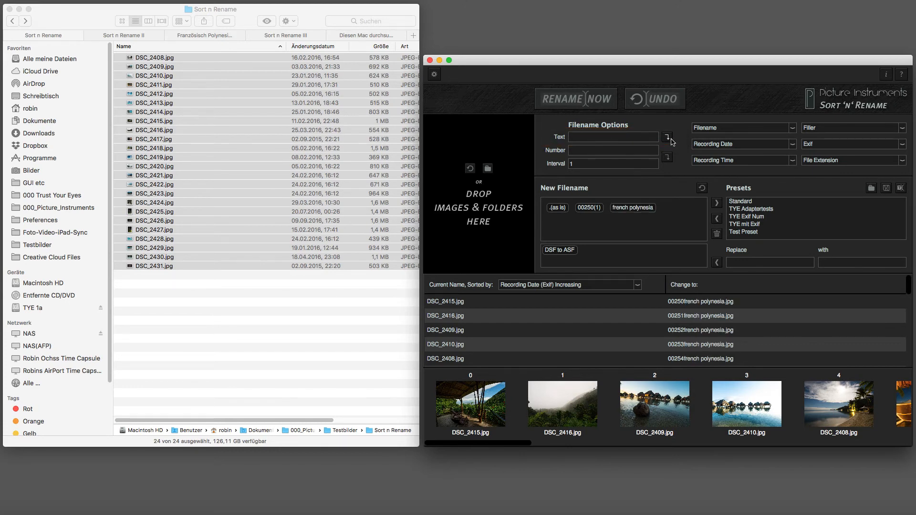
- Add a YYYY recording date token and an underscore filler token to the new filename
{"action": "left_click", "coordinate": [713, 144]}
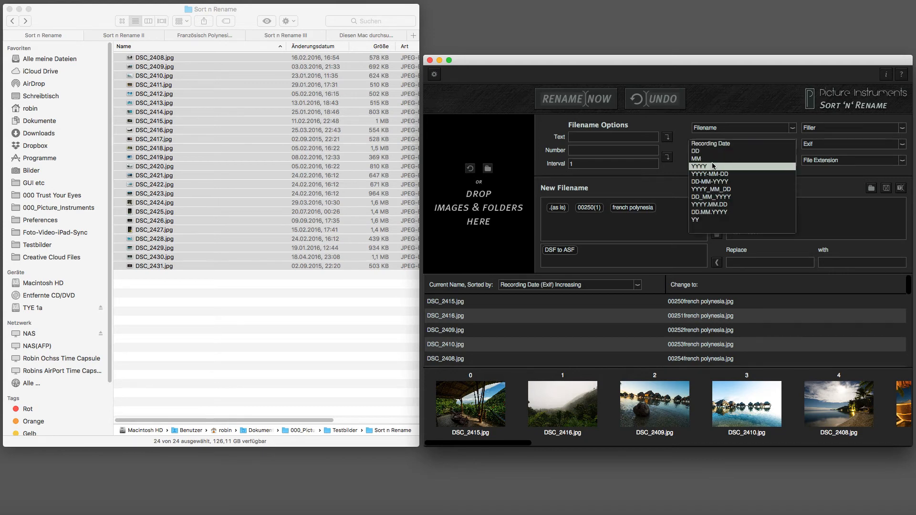
{"action": "left_click", "coordinate": [714, 166]}
{"action": "left_click", "coordinate": [822, 132]}
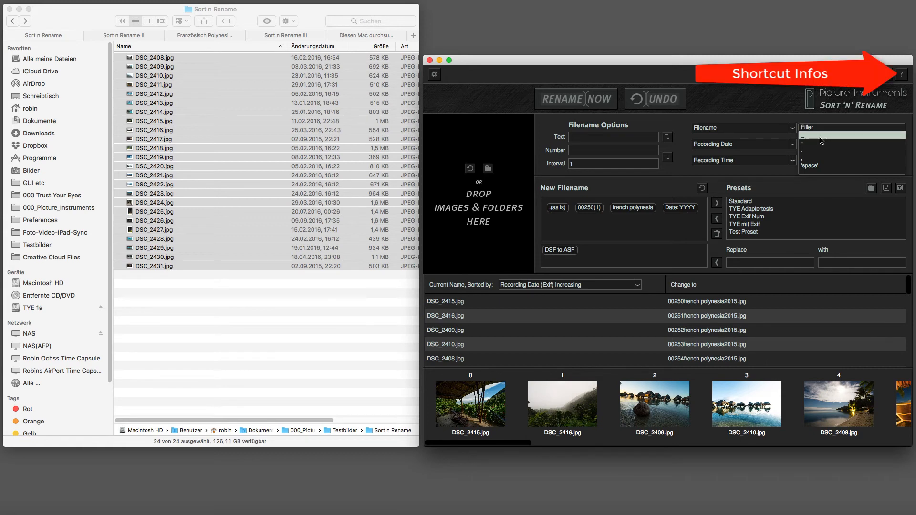
{"action": "left_click", "coordinate": [820, 138]}
- Add a space filler token and move the underscore filler between the counter and the text token
{"action": "left_click", "coordinate": [826, 129]}
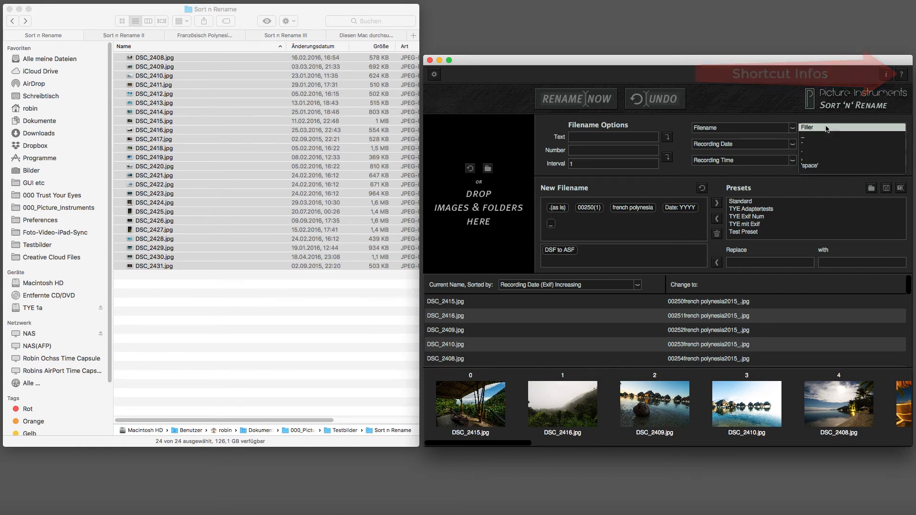
{"action": "left_click", "coordinate": [821, 166]}
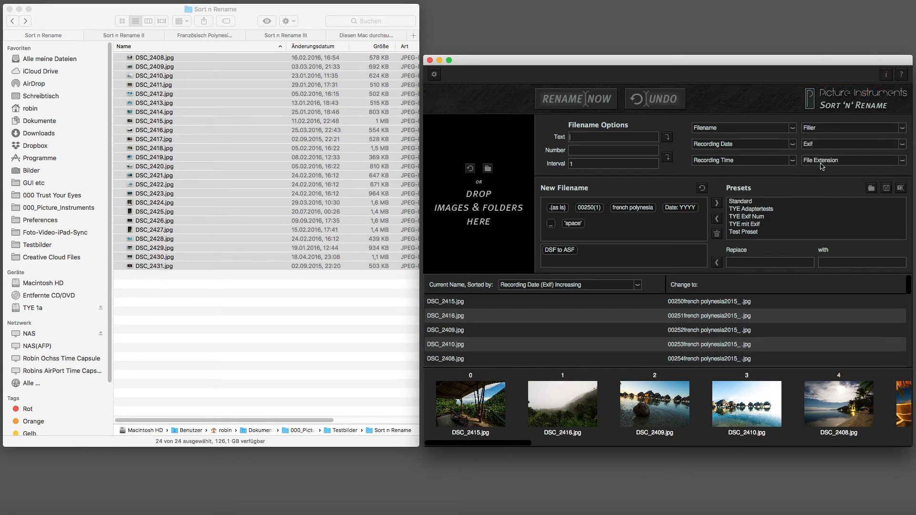
{"action": "mouse_move", "coordinate": [551, 224]}
{"action": "left_mouse_down"}
{"action": "mouse_move", "coordinate": [608, 211]}
{"action": "mouse_move", "coordinate": [600, 224]}
{"action": "mouse_move", "coordinate": [556, 226]}
{"action": "mouse_move", "coordinate": [596, 210]}
{"action": "mouse_move", "coordinate": [610, 188]}
{"action": "mouse_move", "coordinate": [685, 213]}
{"action": "mouse_move", "coordinate": [683, 190]}
{"action": "left_mouse_up"}
- Edit the text token so it reads "French Polynesia" with capital initials
{"action": "double_click", "coordinate": [655, 208]}
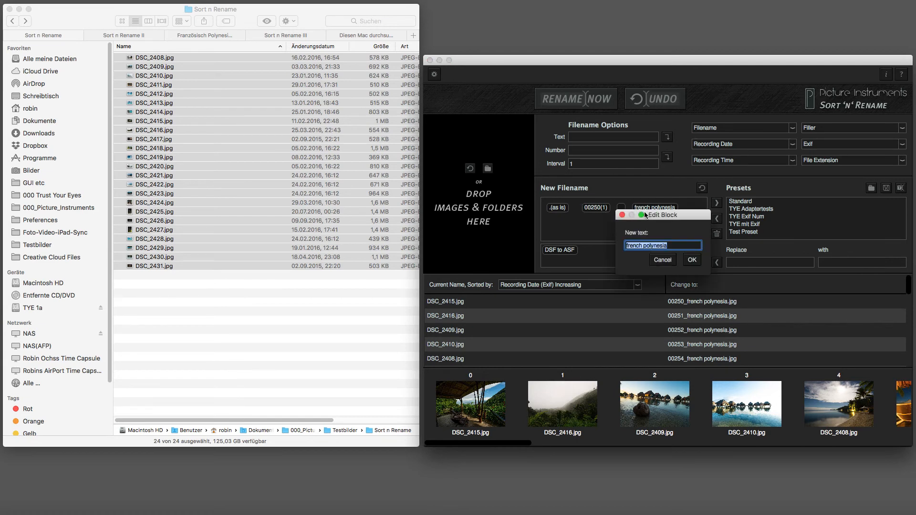
{"action": "left_click", "coordinate": [628, 245]}
{"action": "key", "text": "BackSpace"}
{"action": "type", "text": "F"}
{"action": "left_click", "coordinate": [643, 245]}
{"action": "key", "text": "Delete"}
{"action": "type", "text": "P"}
{"action": "left_click", "coordinate": [692, 259]}
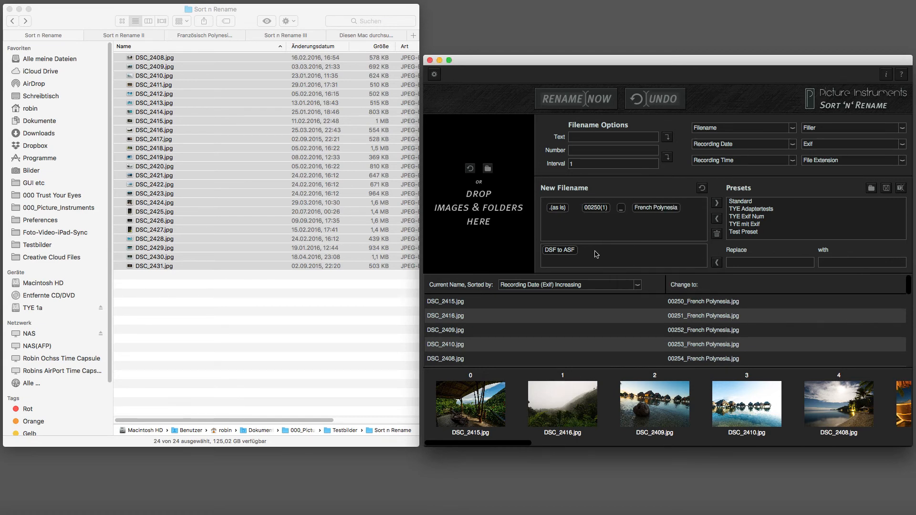
- Remove the DSF to ASF replacement rule and save the current naming scheme as a preset named Holidays
{"action": "left_click_drag", "start_coordinate": [562, 250], "coordinate": [624, 189]}
{"action": "left_click", "coordinate": [716, 204]}
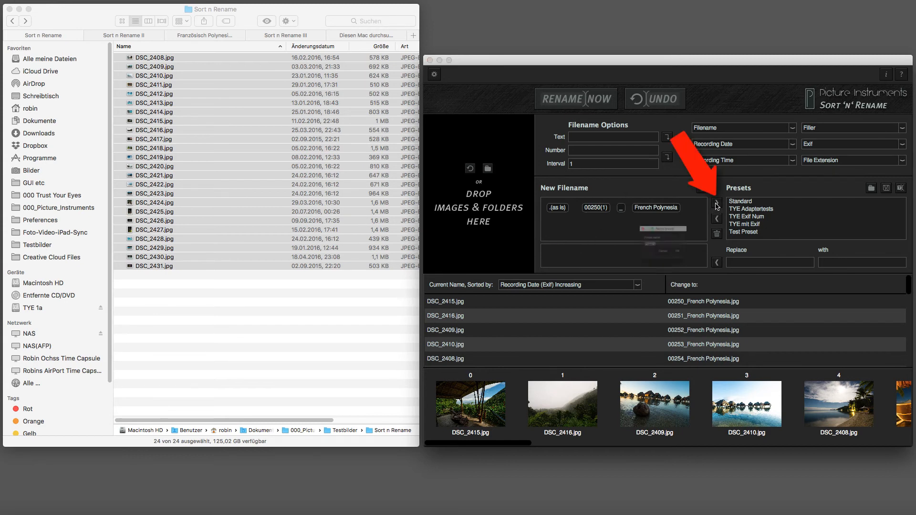
{"action": "type", "text": "Hol"}
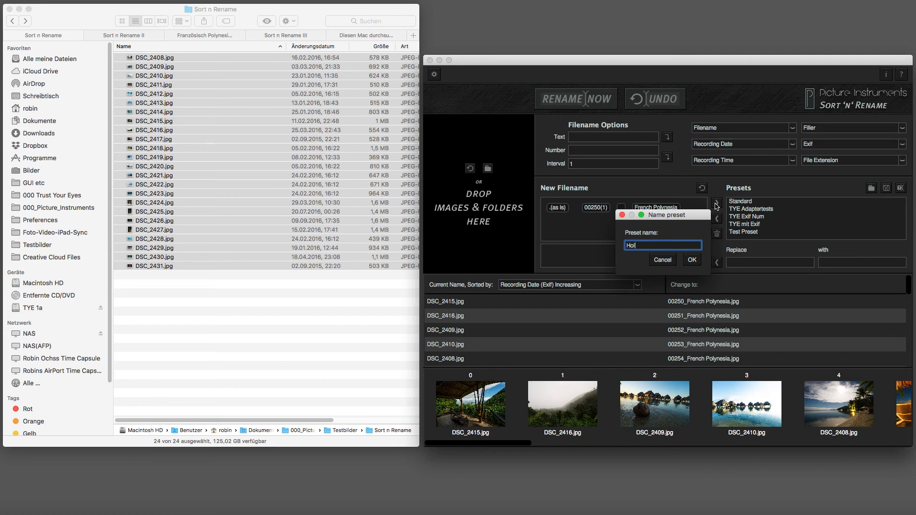
{"action": "type", "text": "idays"}
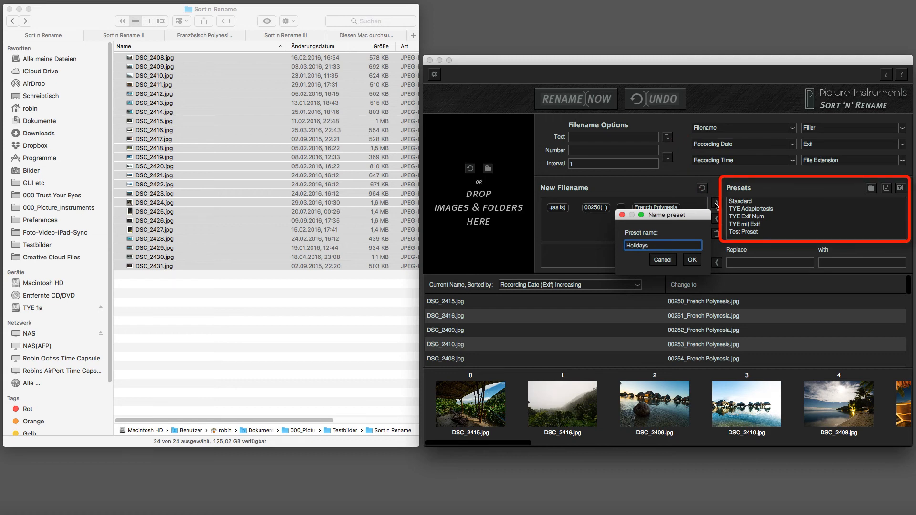
{"action": "key", "text": "Return"}
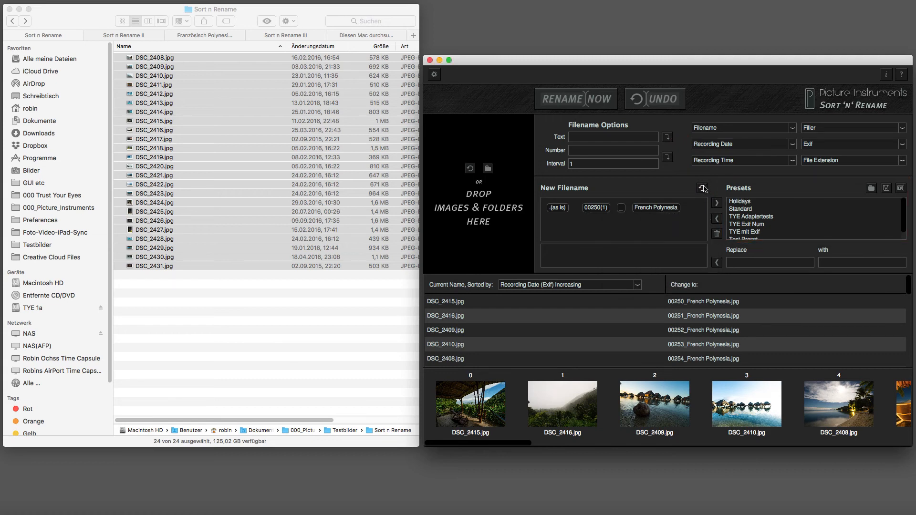
- Reset the new filename pattern and reload the Holidays preset
{"action": "left_click", "coordinate": [702, 188]}
{"action": "left_click", "coordinate": [740, 202]}
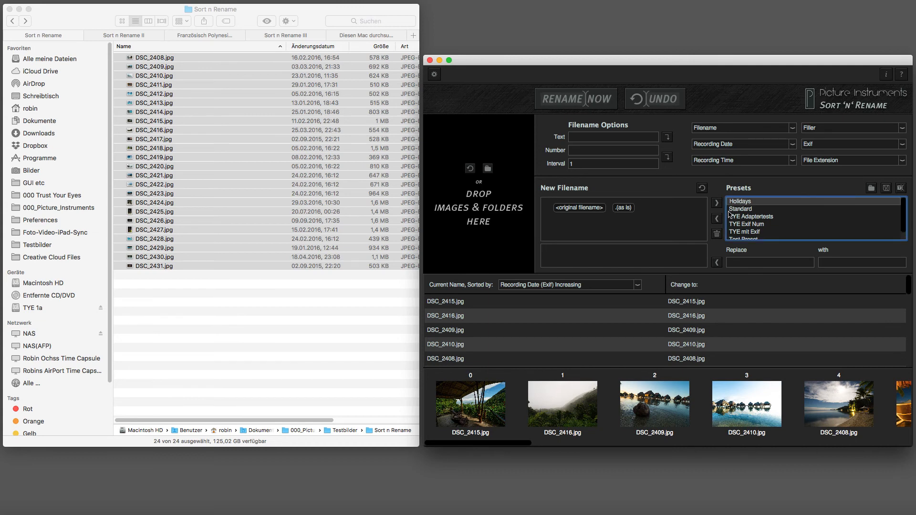
{"action": "left_click", "coordinate": [718, 218]}
- Edit the text token to read "French_Polynesia", replacing the space with an underscore
{"action": "double_click", "coordinate": [682, 211]}
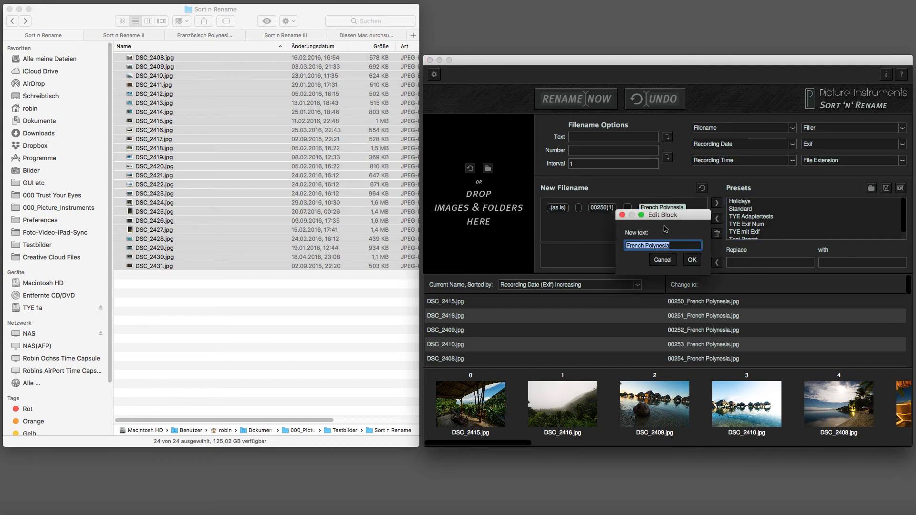
{"action": "left_click", "coordinate": [647, 245]}
{"action": "key", "text": "BackSpace"}
{"action": "type", "text": "_"}
{"action": "left_click", "coordinate": [691, 259]}
- Rename all photos with the current pattern and undo the renaming
{"action": "left_click", "coordinate": [587, 101]}
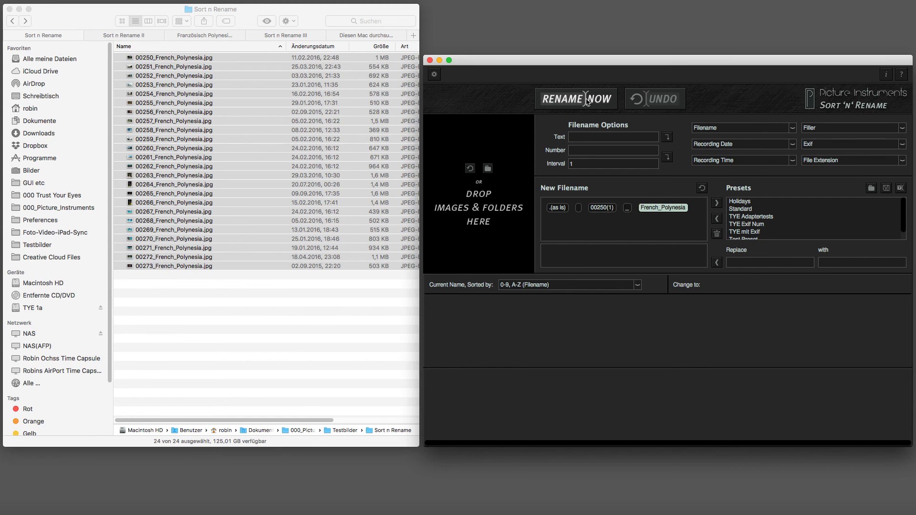
{"action": "left_click", "coordinate": [658, 102]}
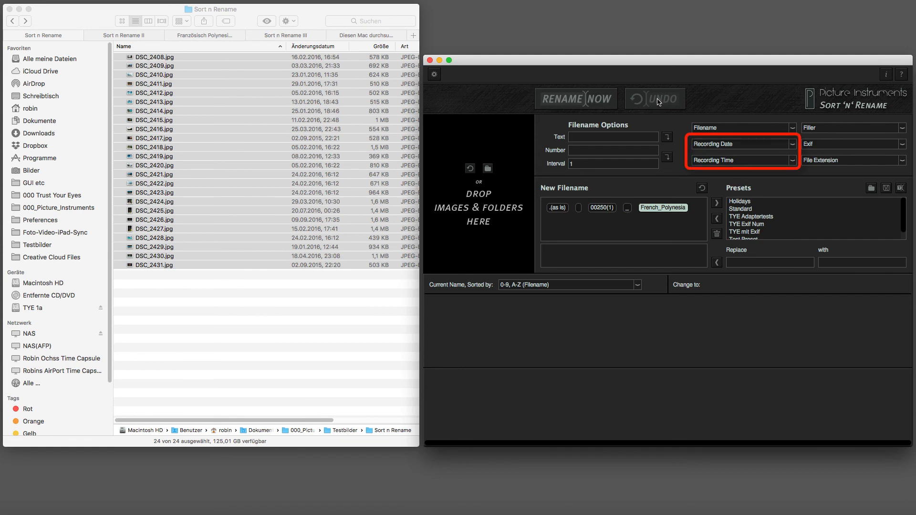
- Browse the available Exif field options and open the program settings dialog
{"action": "left_click", "coordinate": [829, 146]}
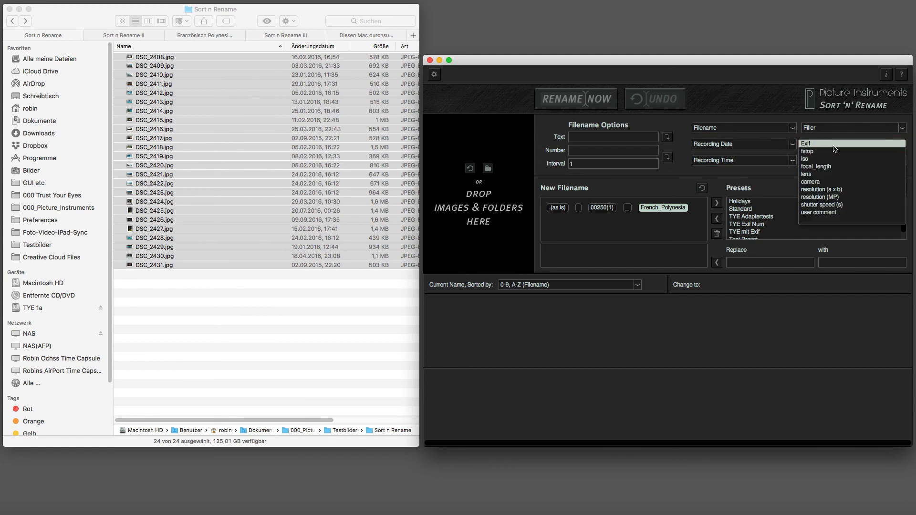
{"action": "left_click", "coordinate": [807, 144]}
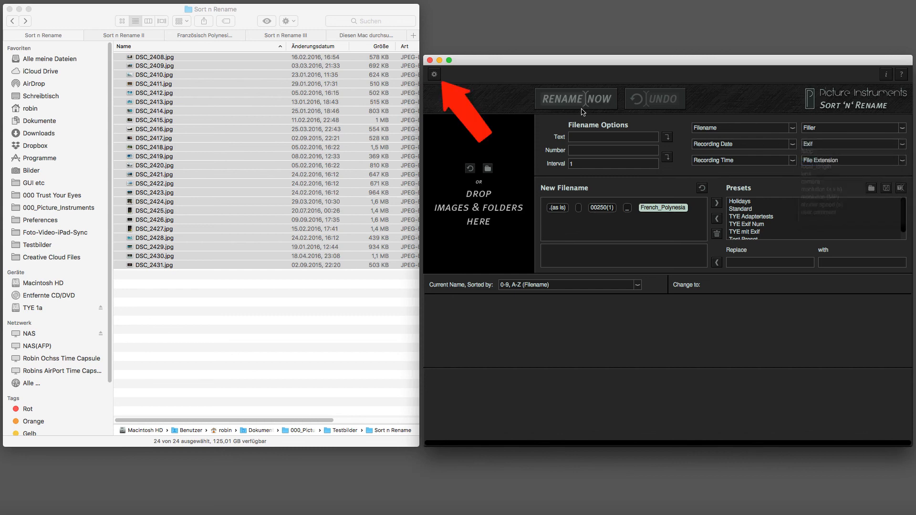
{"action": "left_click", "coordinate": [434, 74]}
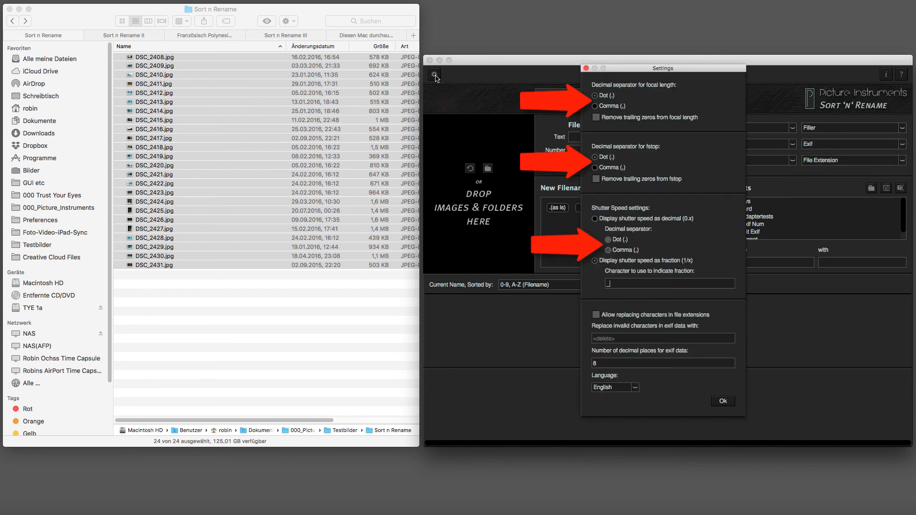